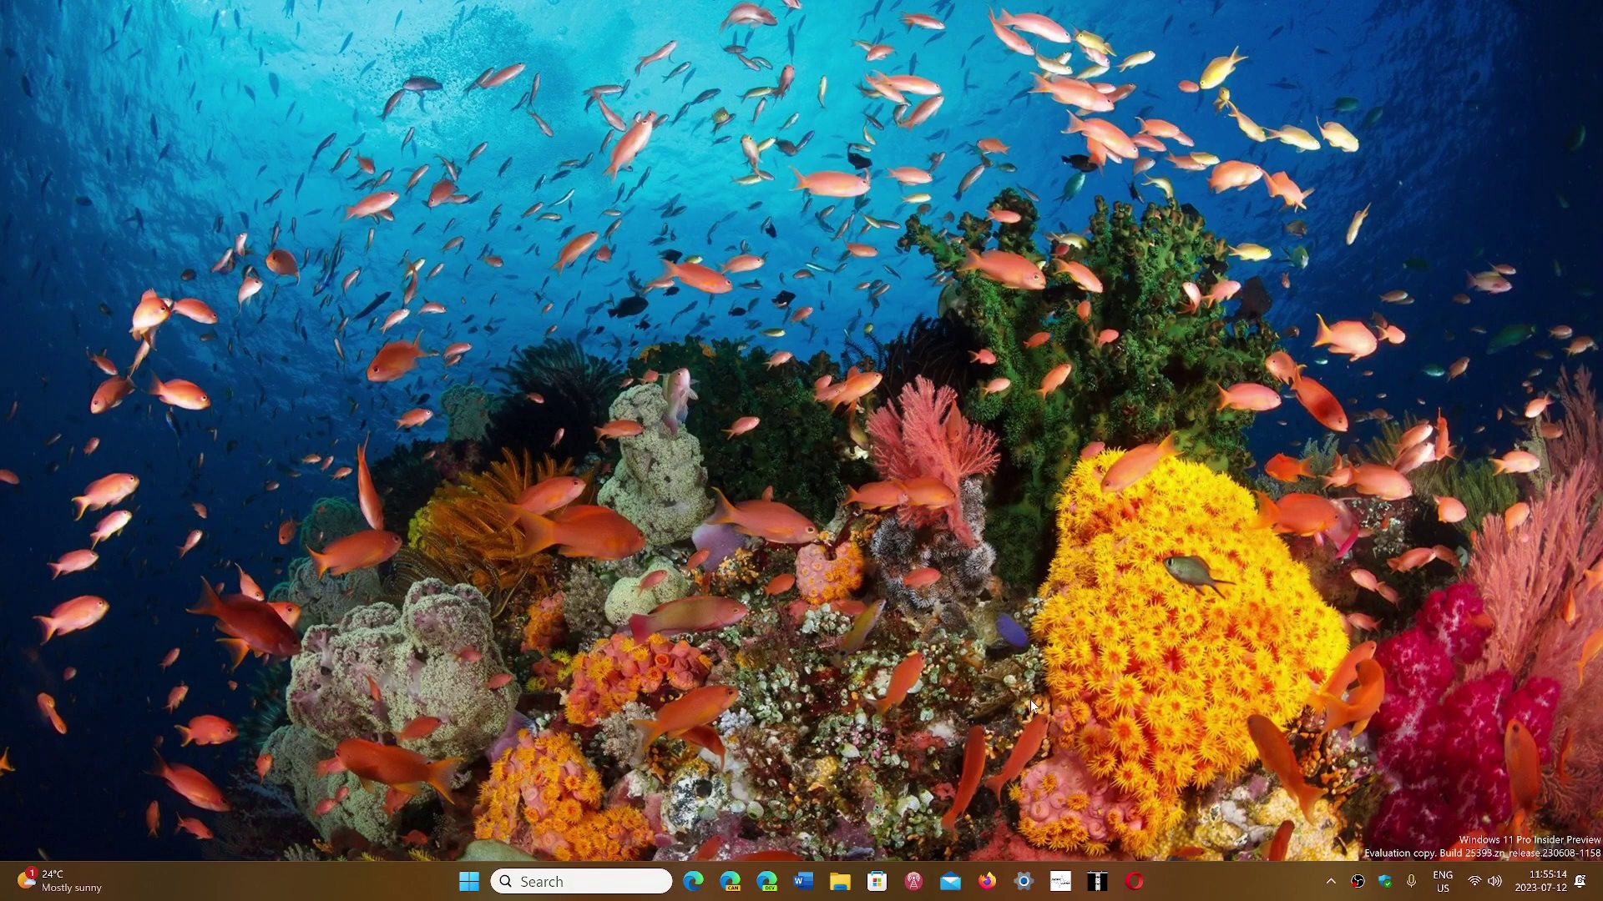
Launch the Settings app from its pinned icon in the Start menu.
{"action": "left_click", "coordinate": [468, 882]}
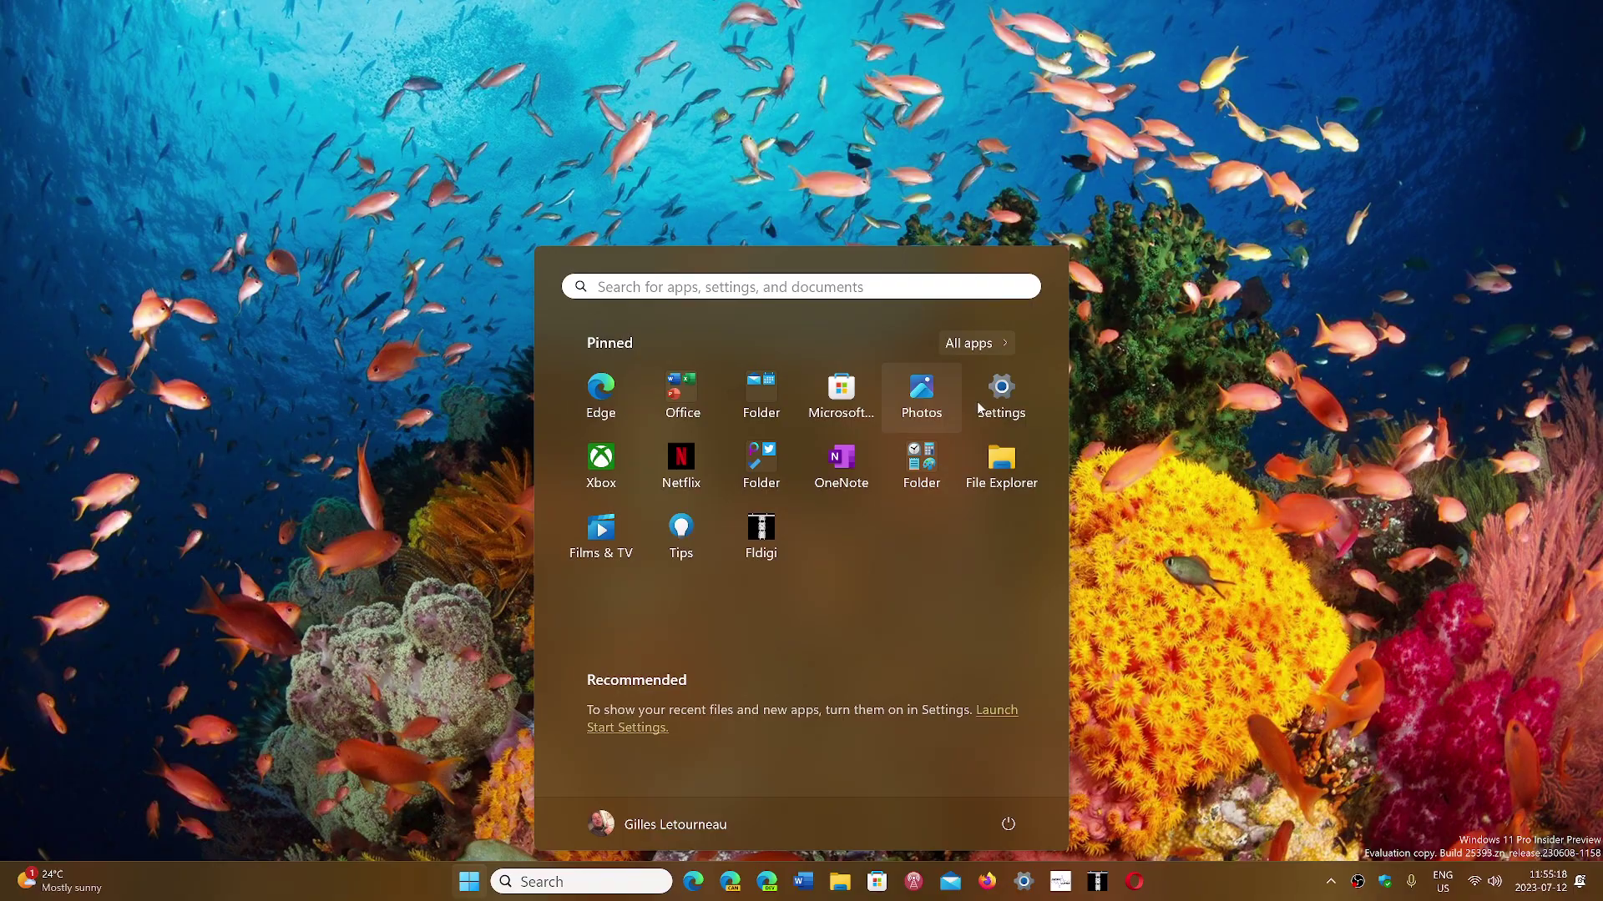
{"action": "left_click", "coordinate": [999, 395]}
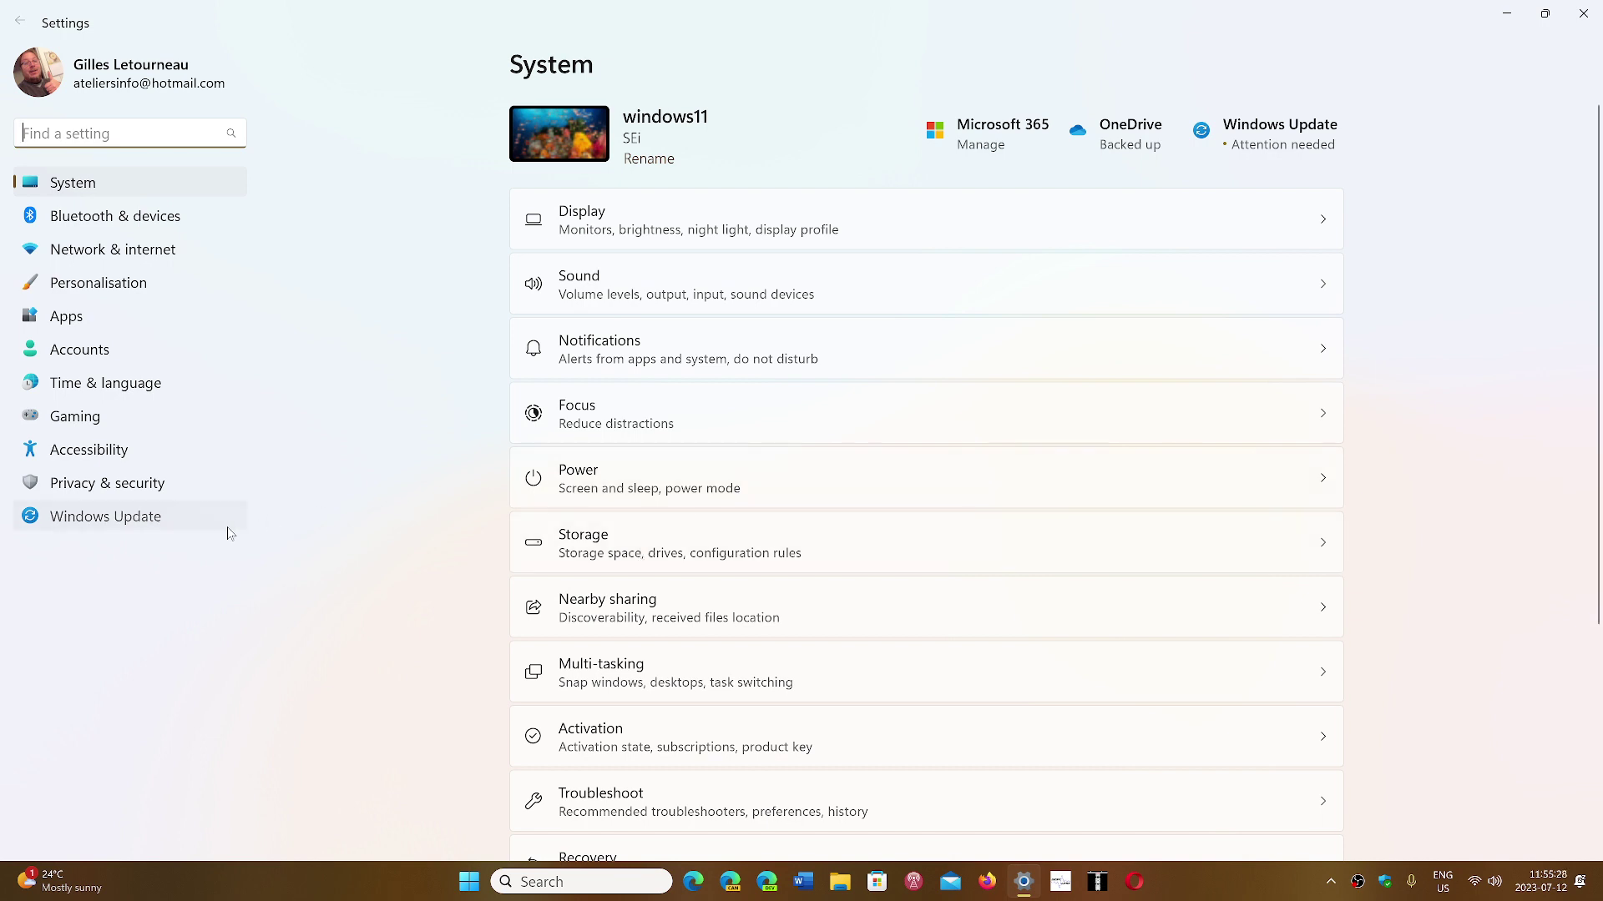
Go to Windows Update to see the available Update Stack Package.
{"action": "left_click", "coordinate": [186, 529]}
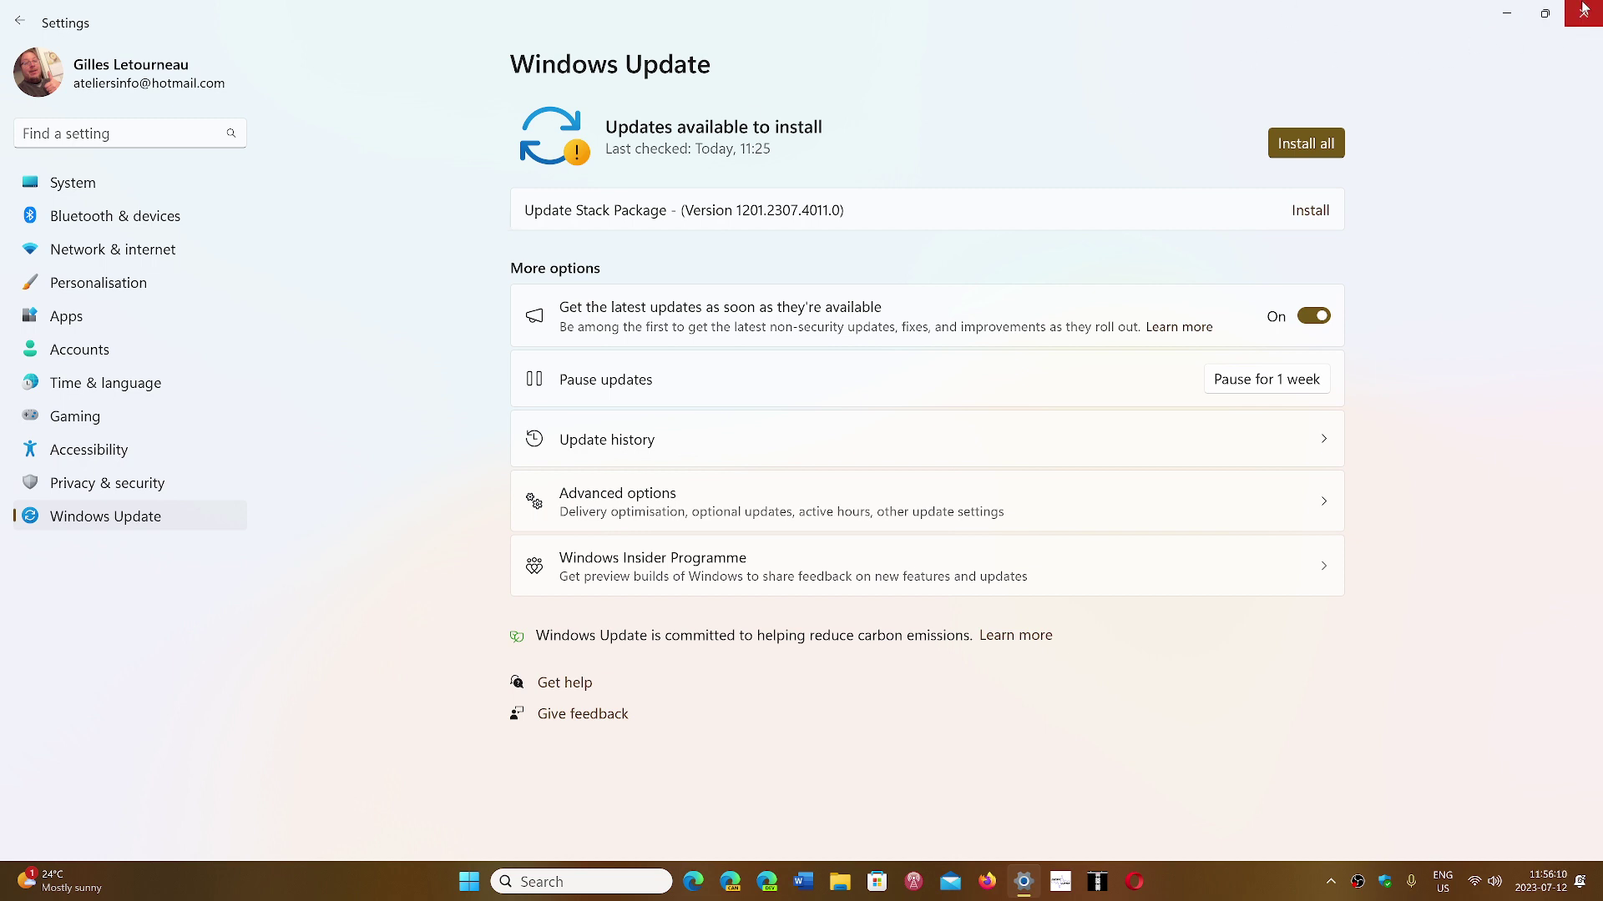
Minimize the Settings window to reveal the coral reef desktop wallpaper.
{"action": "left_click", "coordinate": [1515, 15]}
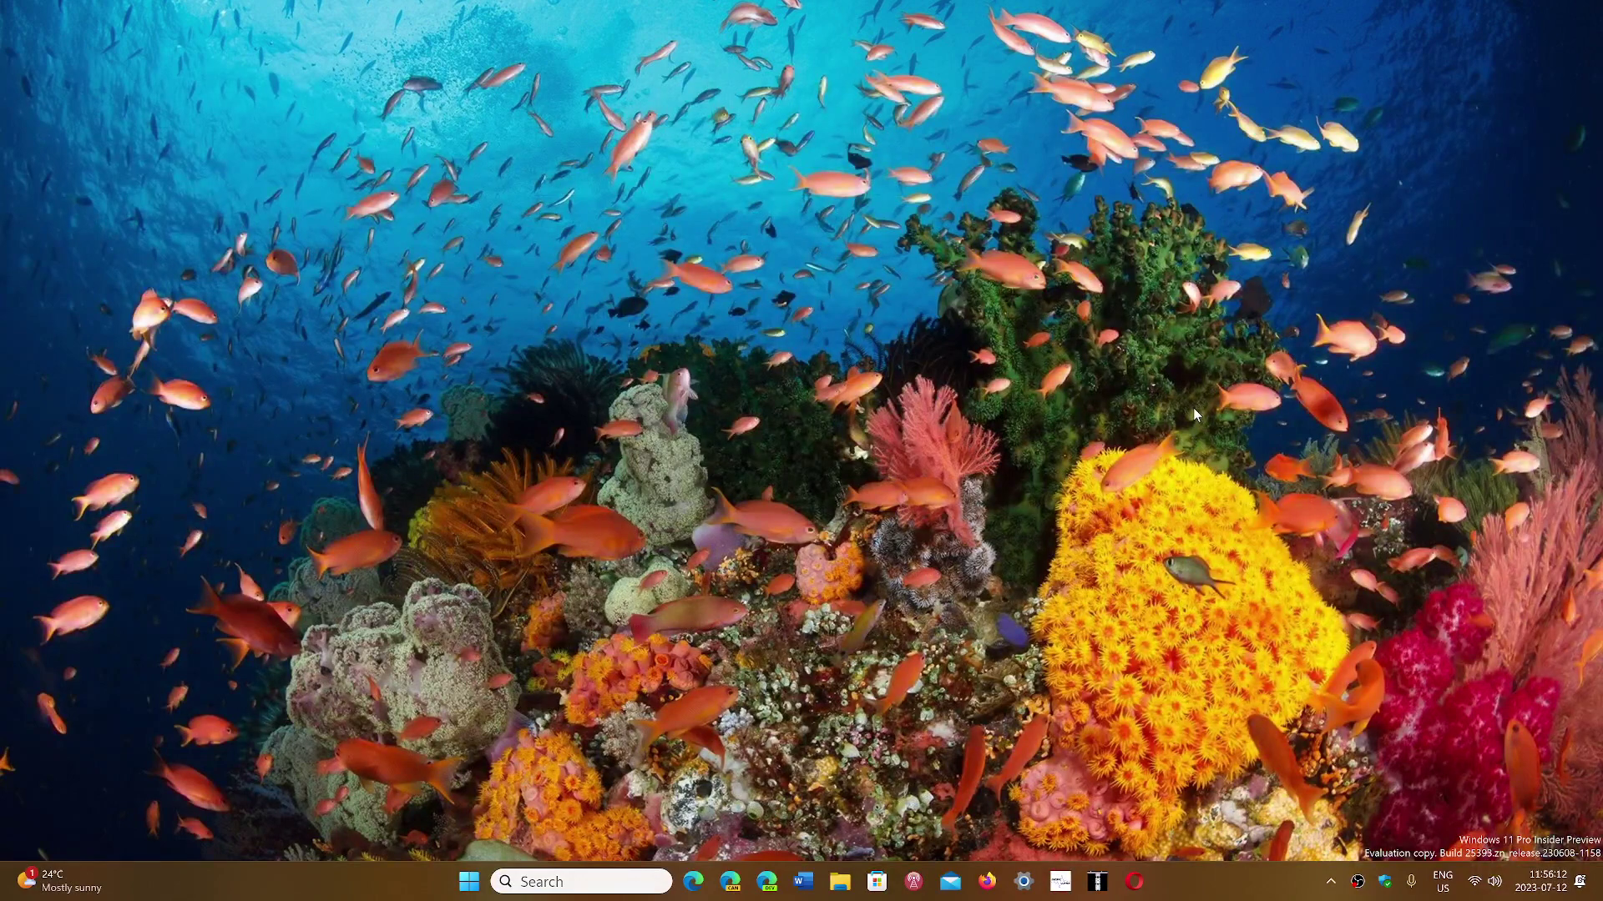